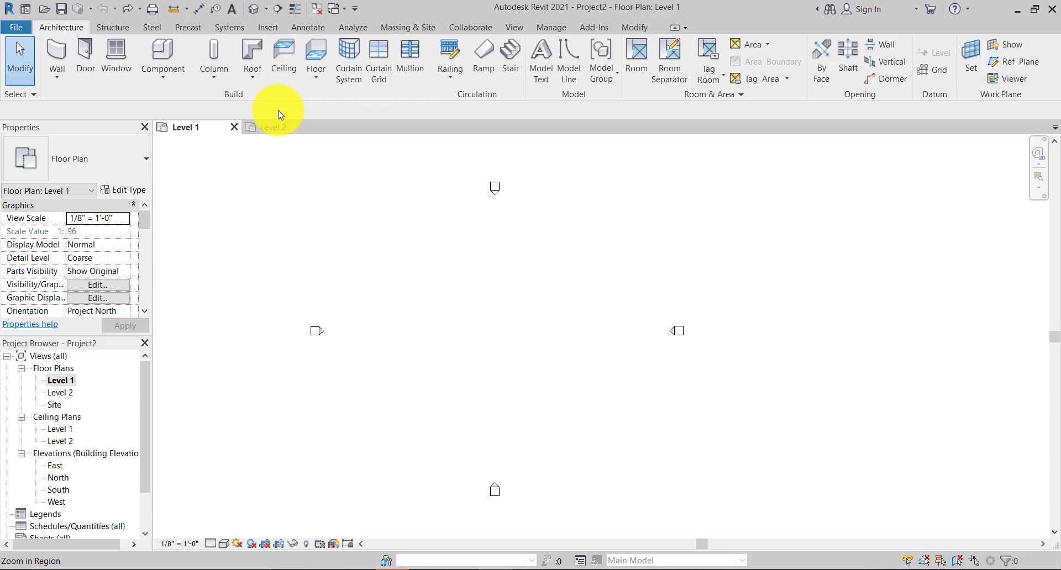
{"action": "left_click", "coordinate": [269, 25]}
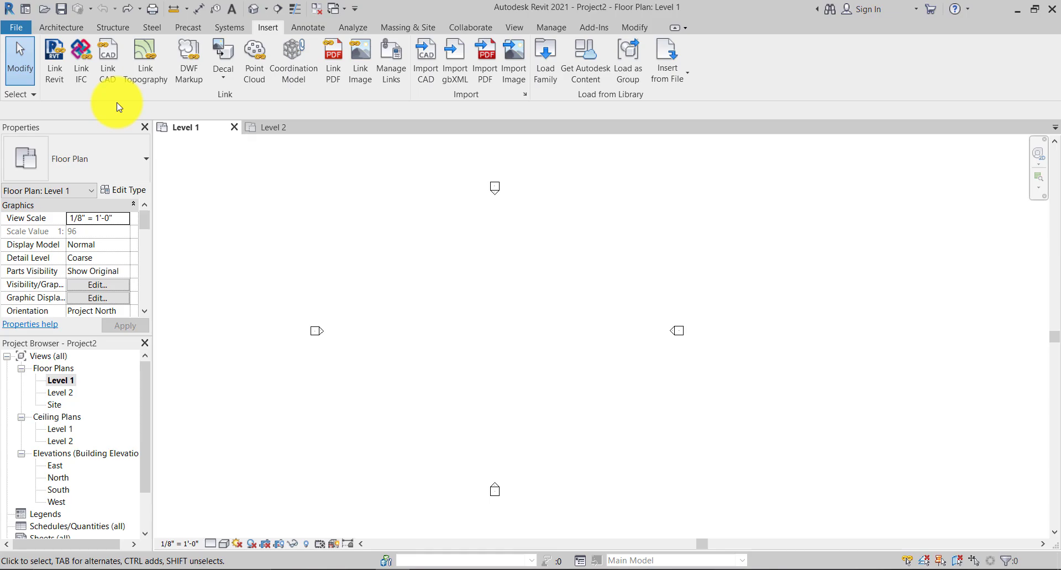
{"action": "left_click", "coordinate": [390, 72]}
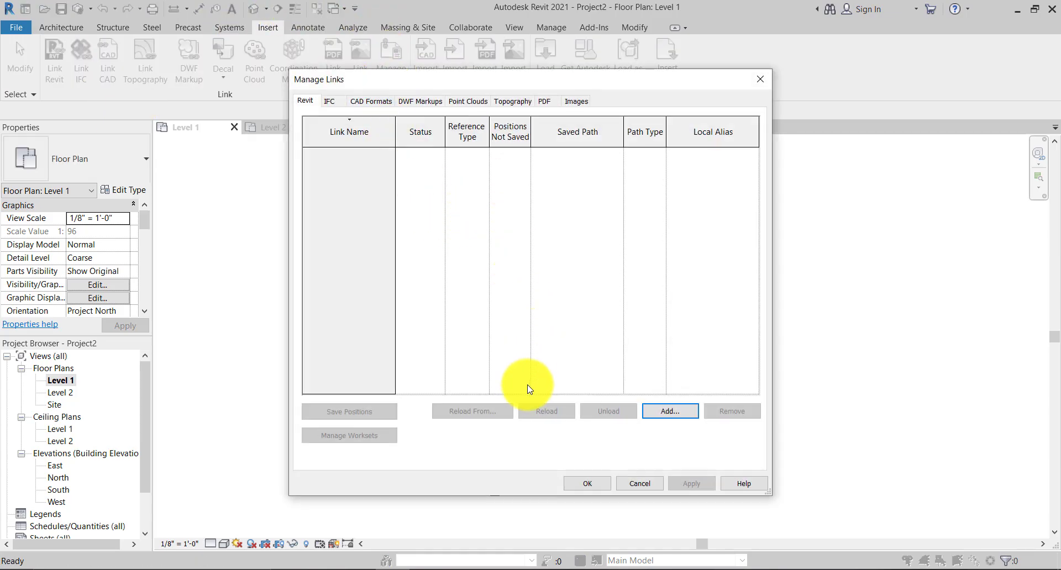
{"action": "left_click", "coordinate": [608, 493]}
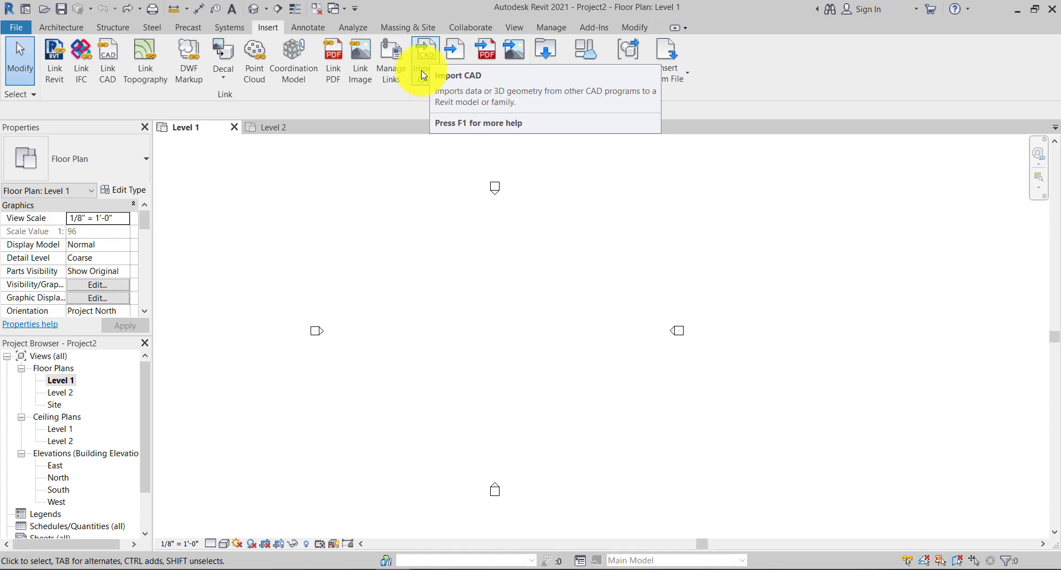
Choose zakee.dwg from the Desktop as the CAD link, limited to the current view only.
{"action": "left_click", "coordinate": [110, 56]}
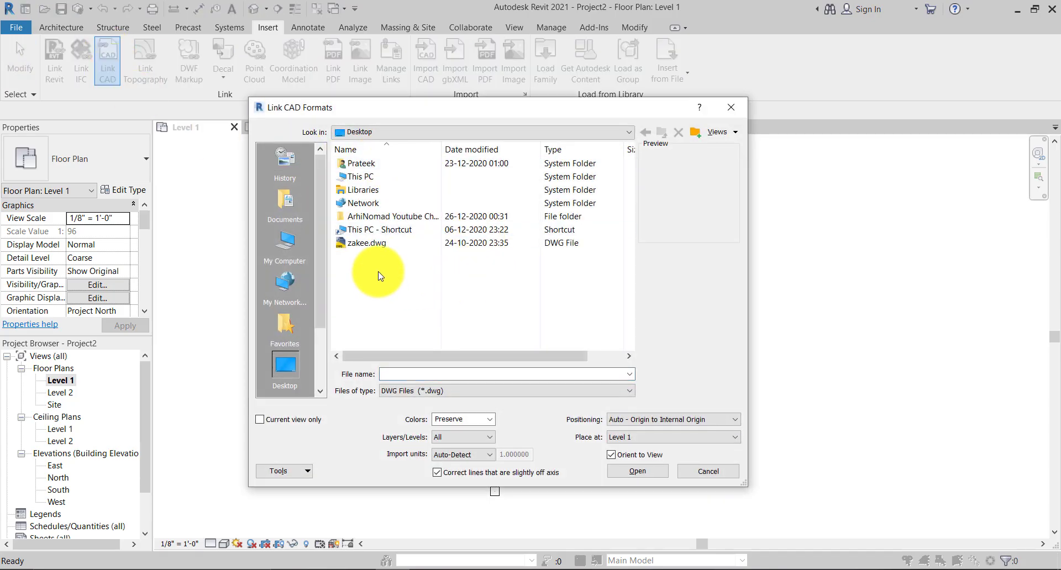
{"action": "left_click", "coordinate": [357, 244]}
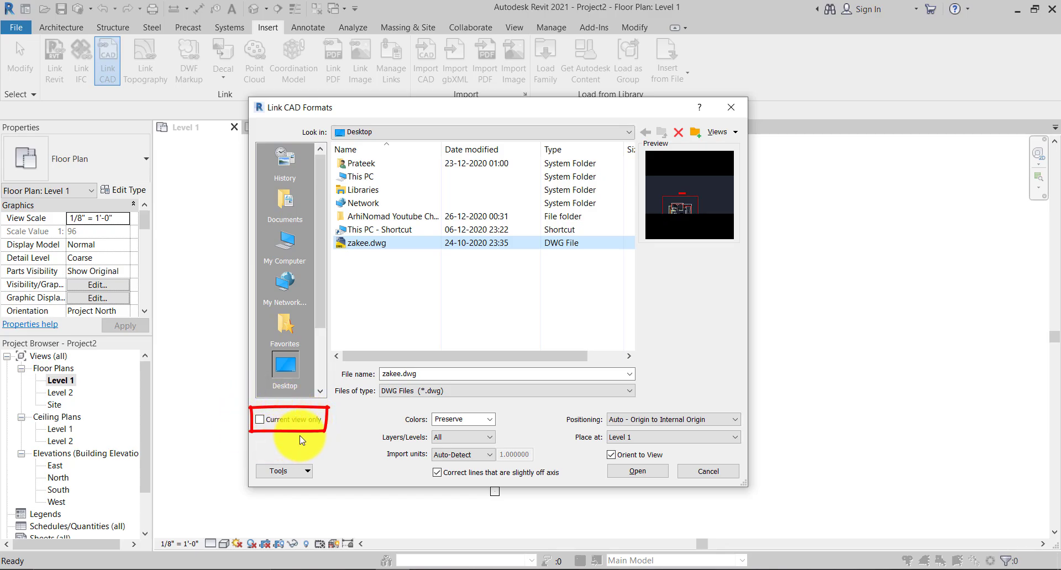
{"action": "left_click", "coordinate": [261, 422]}
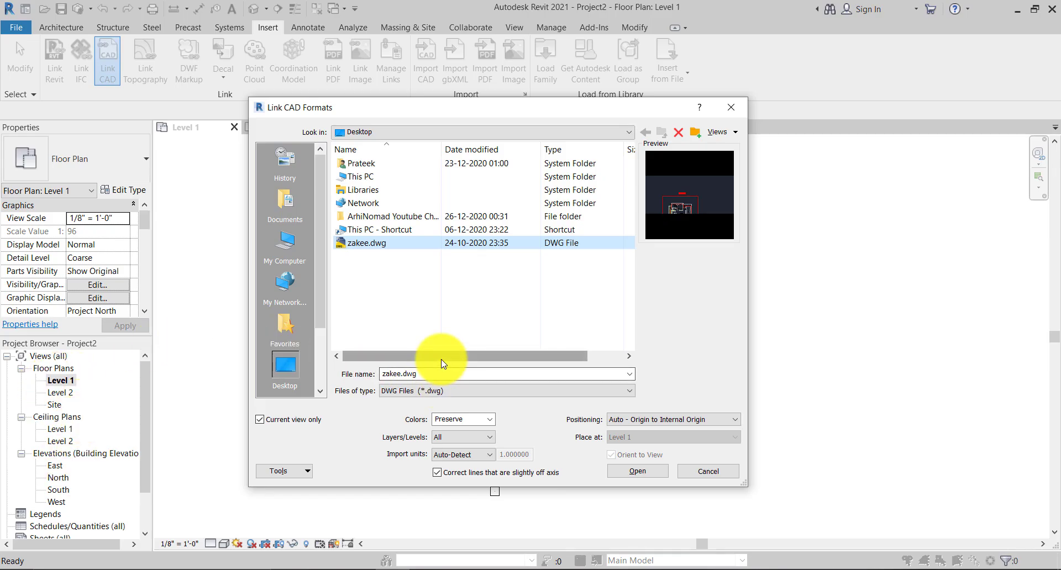
Link zakee.dwg with Colors on Preserve, Layers on All and units on Auto-Detect.
{"action": "left_click", "coordinate": [490, 419]}
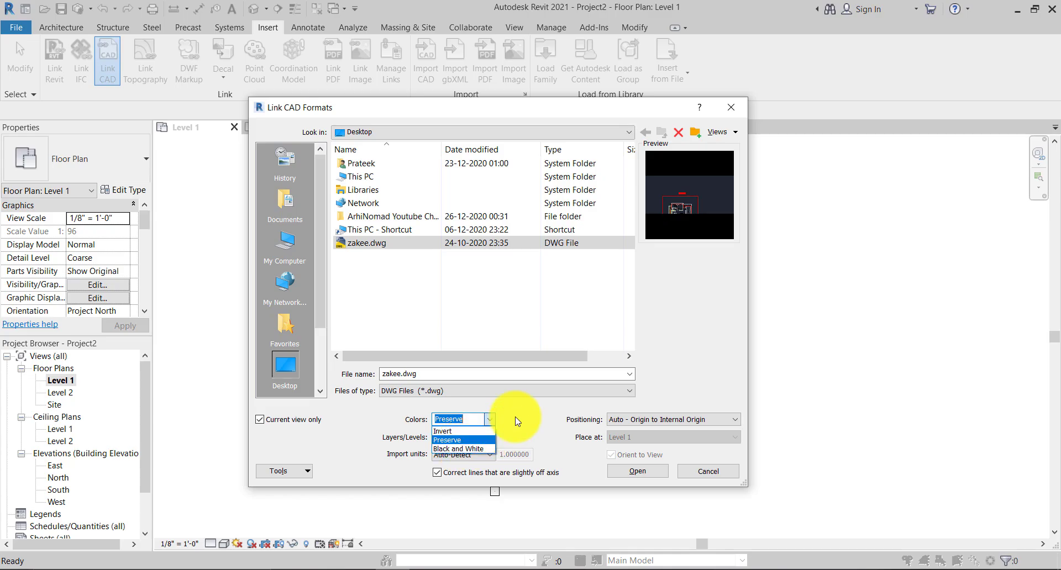
{"action": "left_click", "coordinate": [455, 440]}
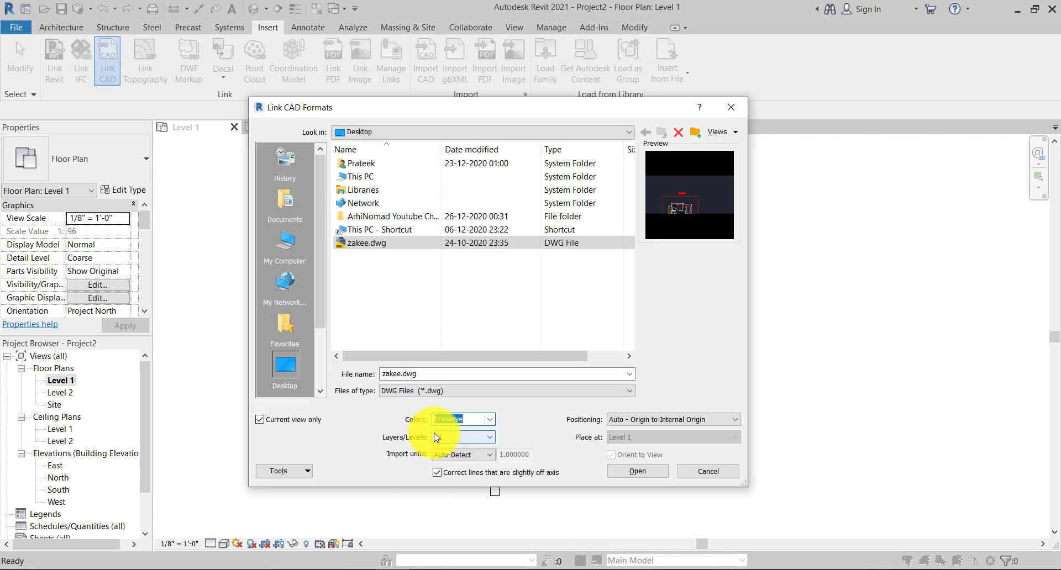
{"action": "left_click", "coordinate": [454, 438]}
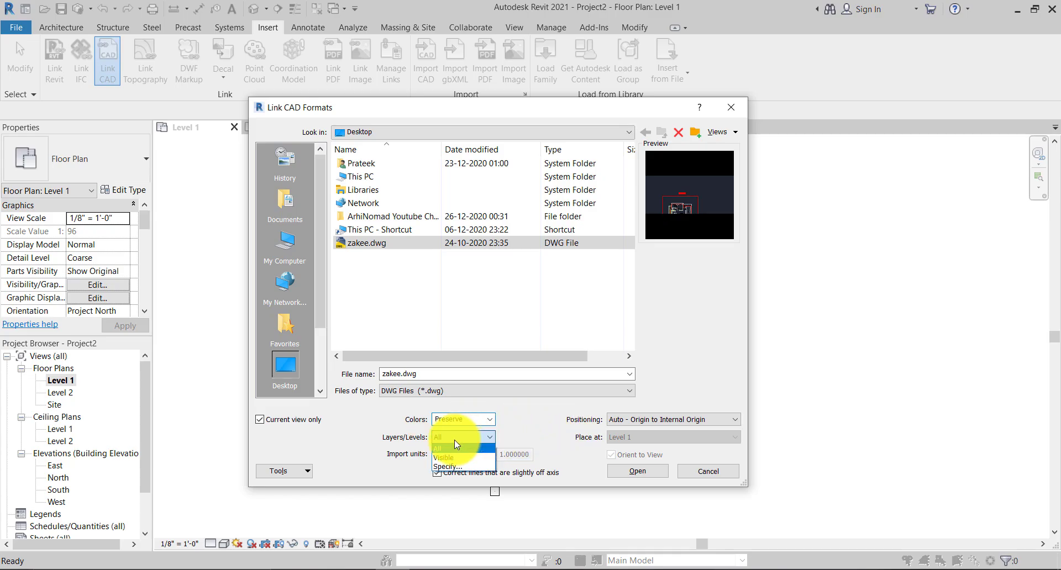
{"action": "left_click", "coordinate": [449, 448]}
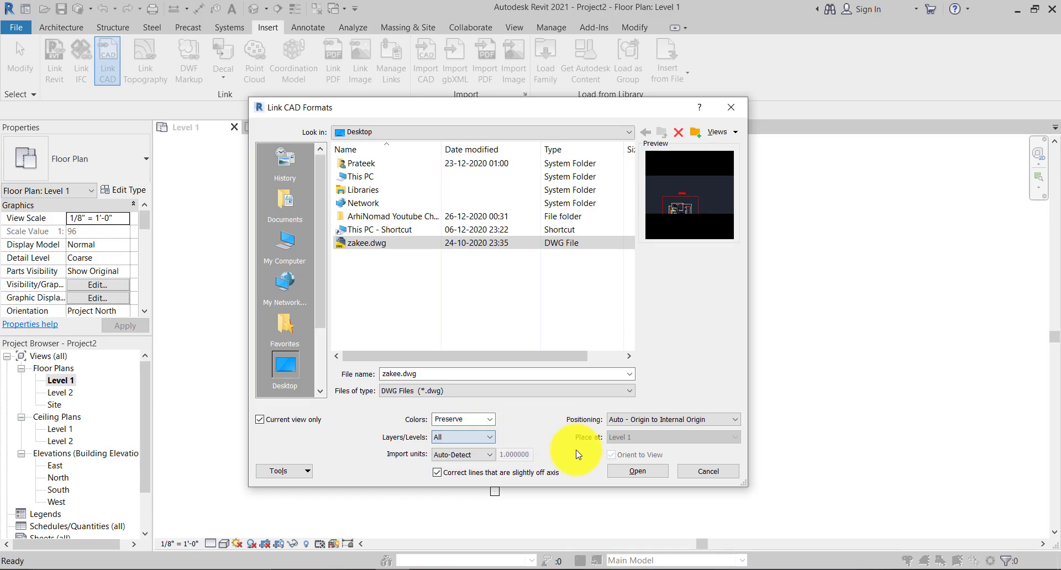
{"action": "left_click", "coordinate": [473, 454]}
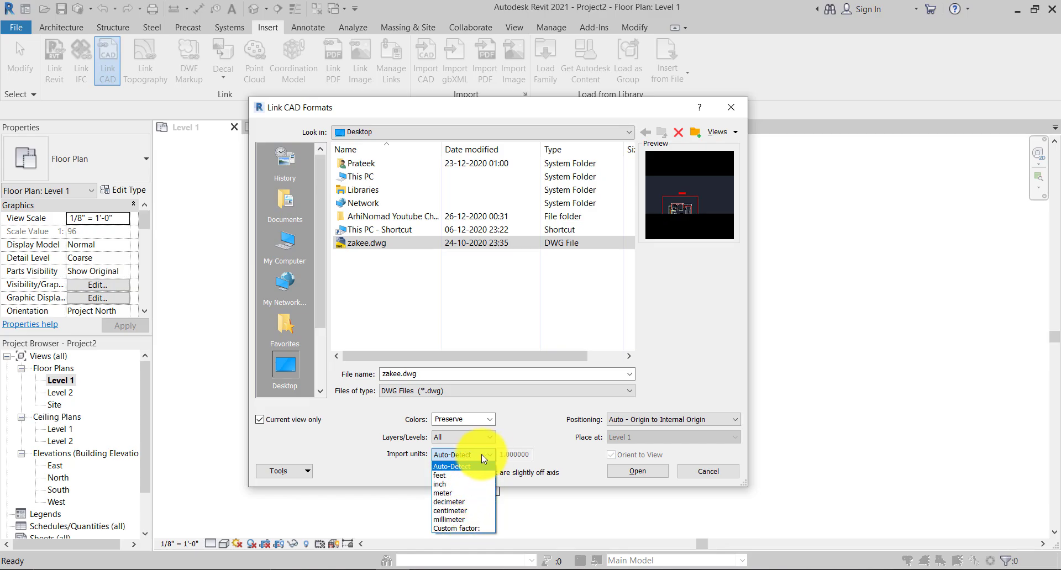
{"action": "left_click", "coordinate": [453, 453]}
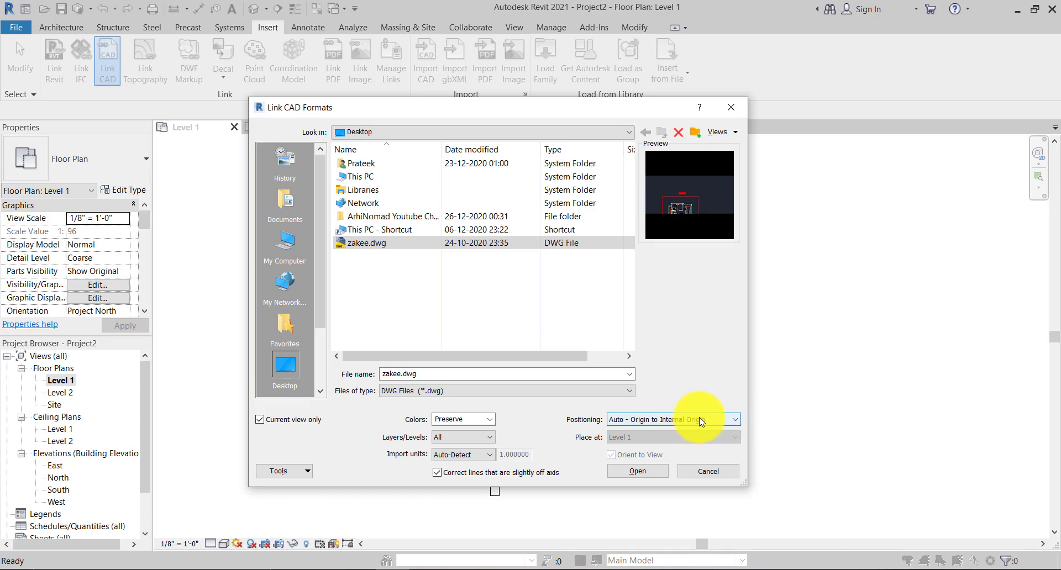
{"action": "left_click", "coordinate": [631, 475]}
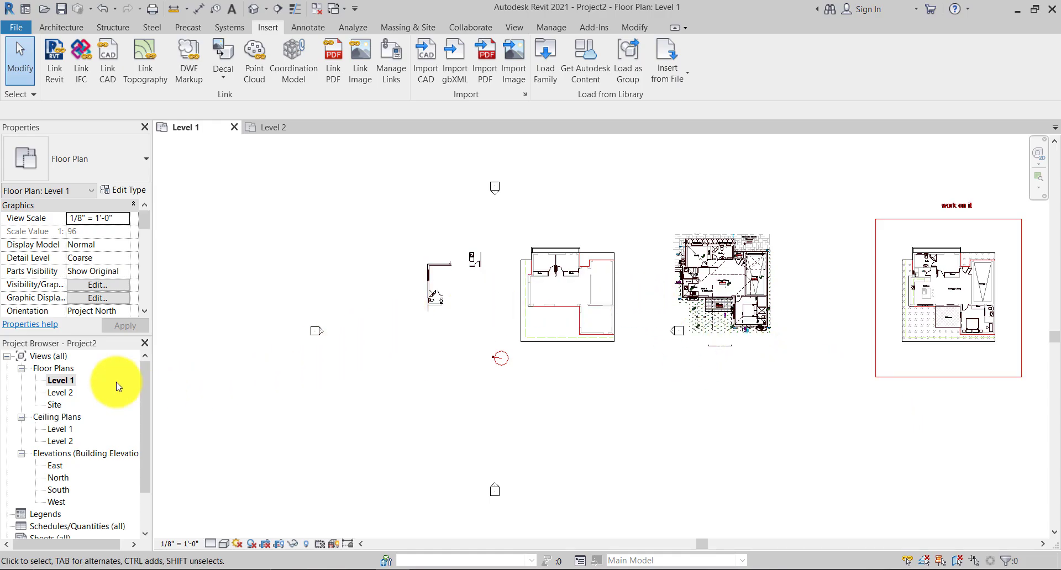
{"action": "double_click", "coordinate": [58, 393]}
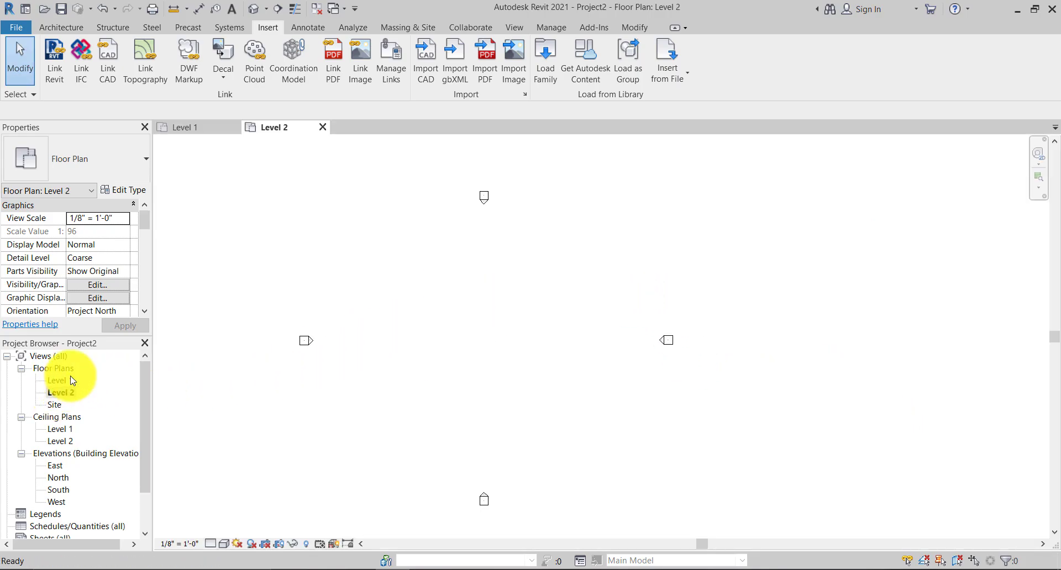
{"action": "scroll", "coordinate": [525, 386], "scroll_direction": "down", "scroll_amount": 1}
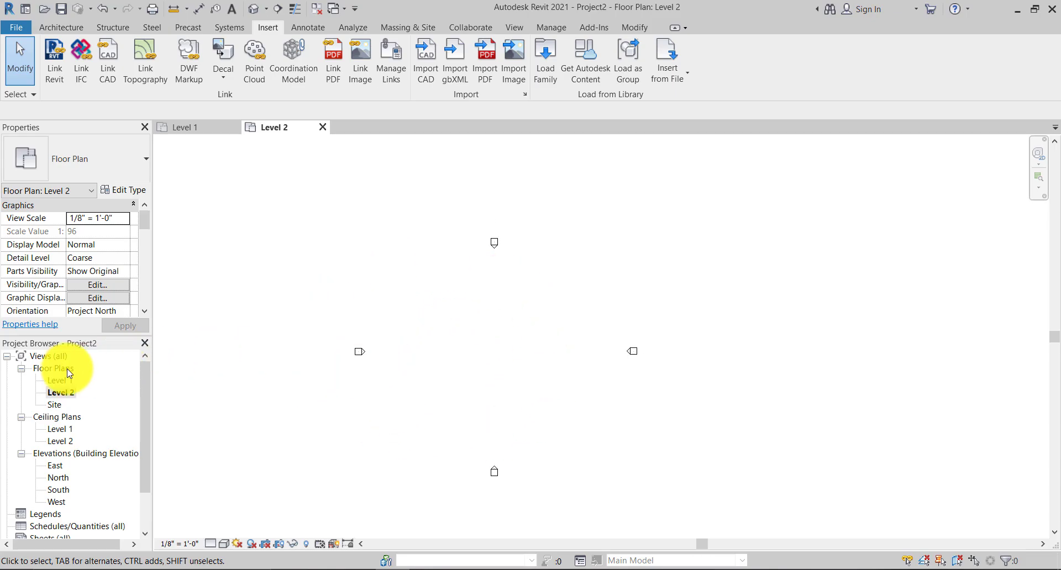
{"action": "double_click", "coordinate": [57, 380]}
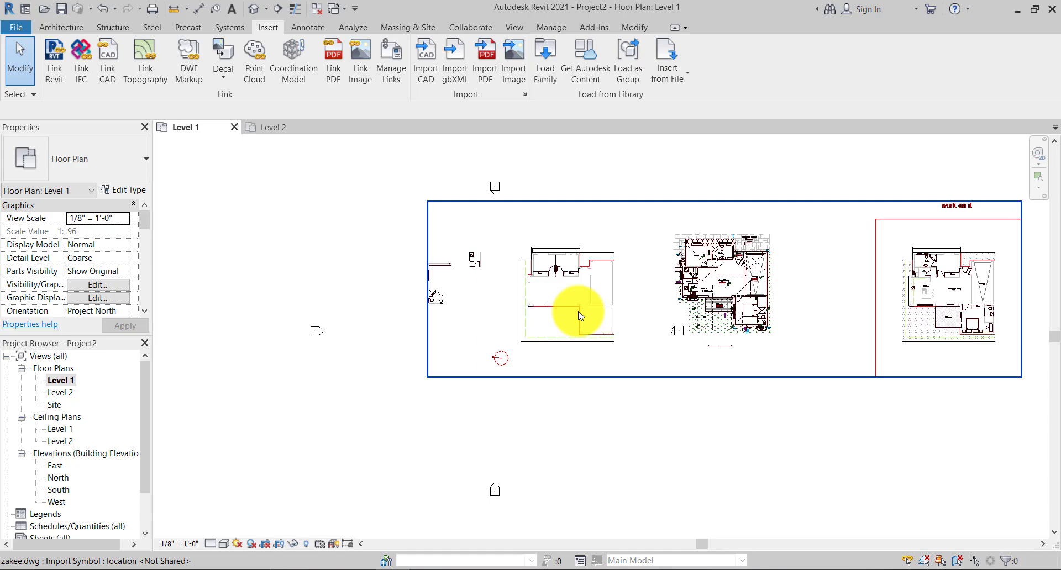
{"action": "key", "text": "Escape"}
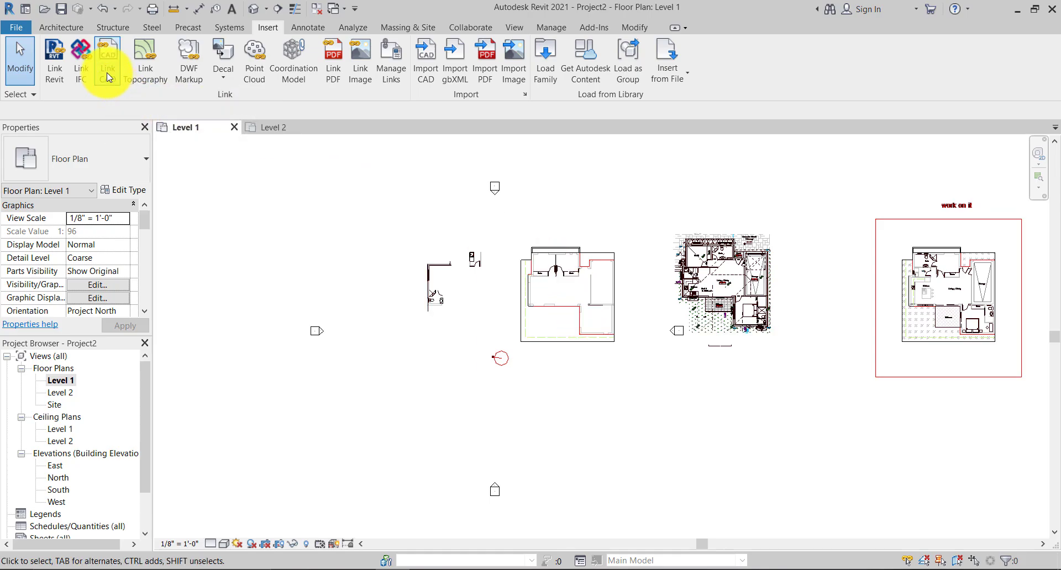
{"action": "left_click", "coordinate": [109, 77]}
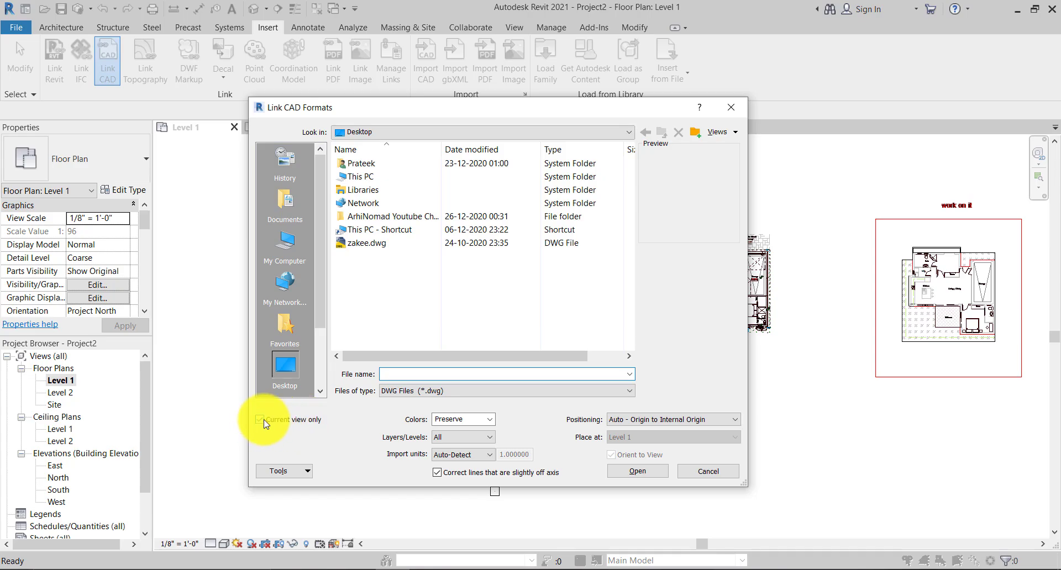
{"action": "left_click", "coordinate": [264, 420]}
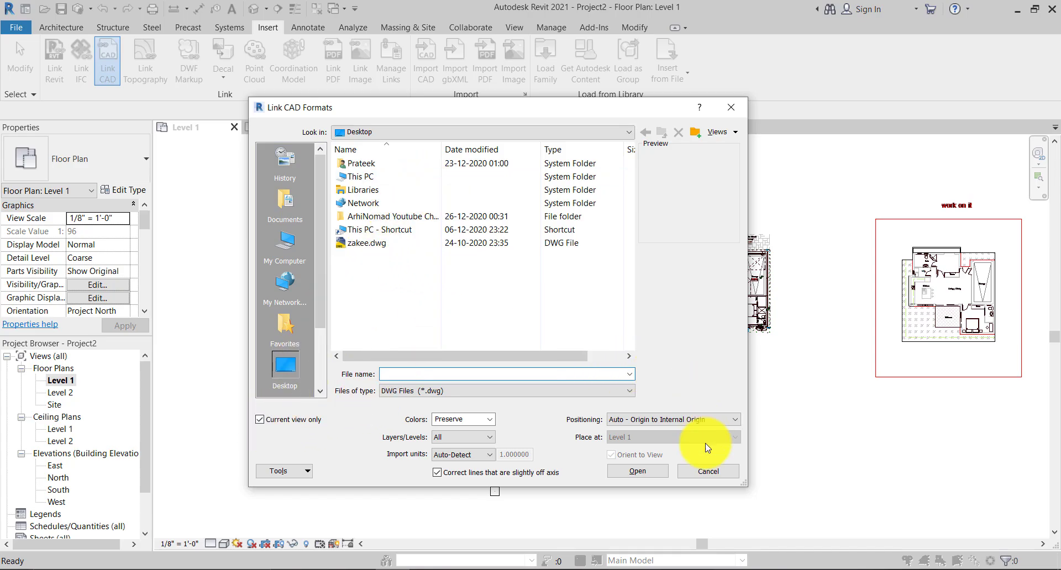
{"action": "left_click", "coordinate": [700, 474]}
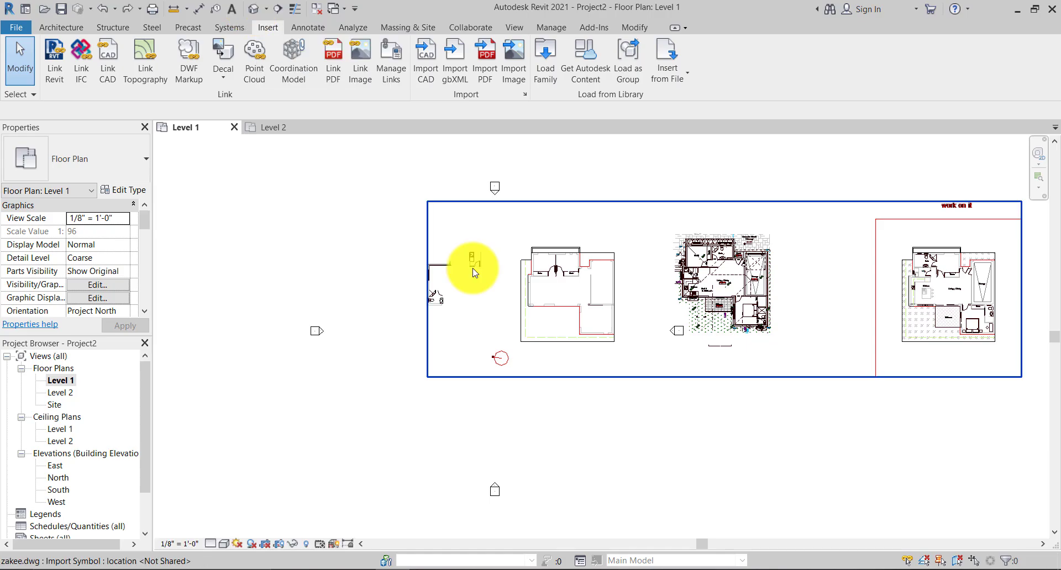
Undo the linked drawing, then choose zakee.dwg for Import CAD with Current view only off.
{"action": "middle_click_drag", "start_coordinate": [563, 293], "coordinate": [484, 305]}
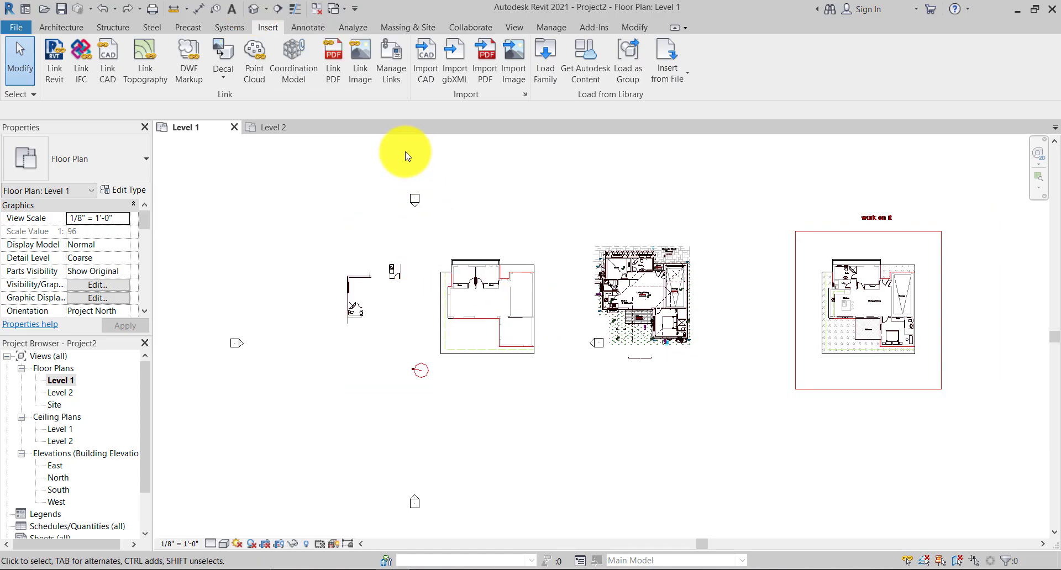
{"action": "key", "text": "ctrl+z"}
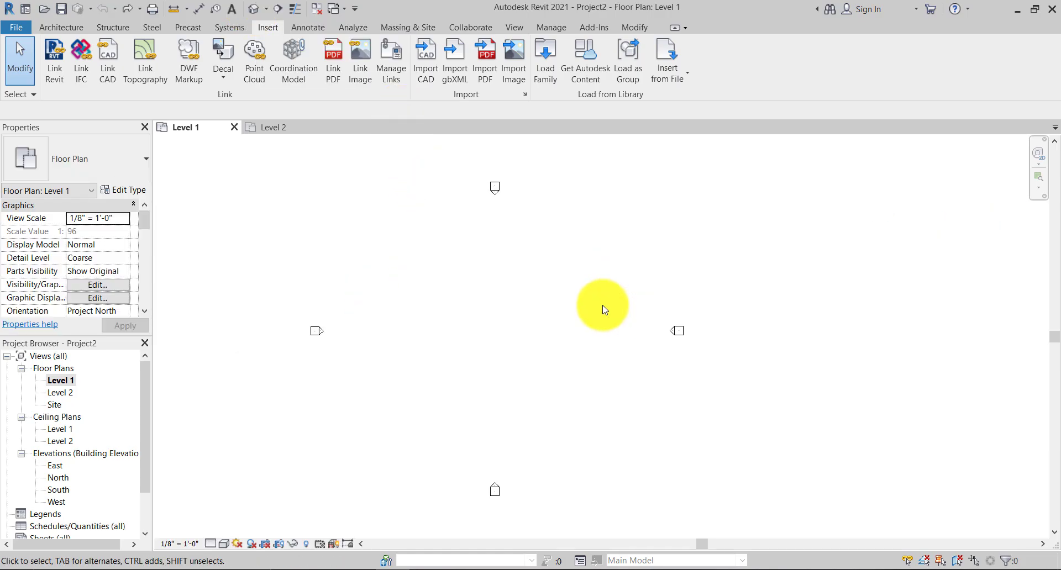
{"action": "left_click", "coordinate": [429, 82]}
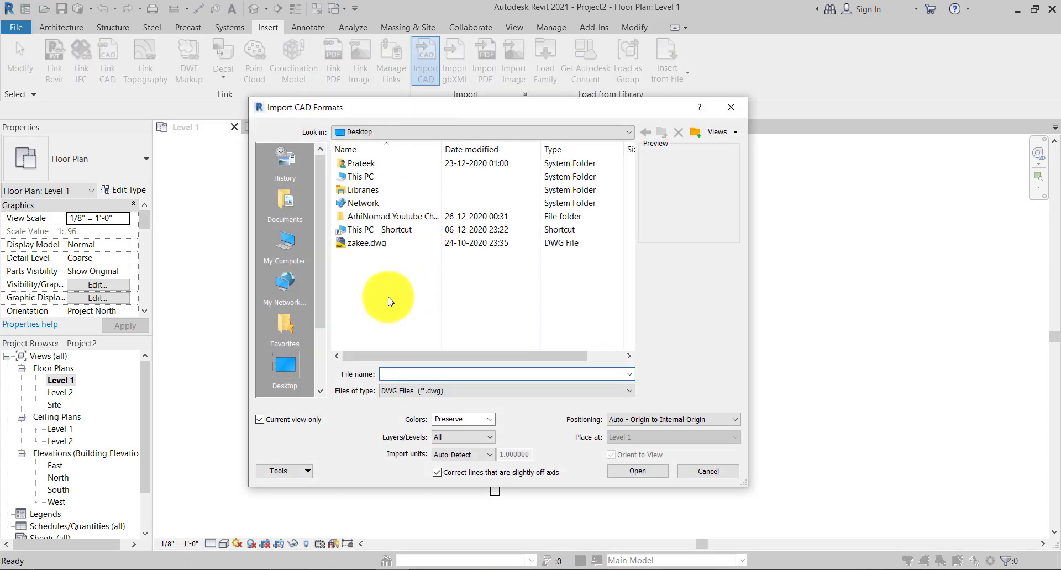
{"action": "left_click", "coordinate": [260, 421]}
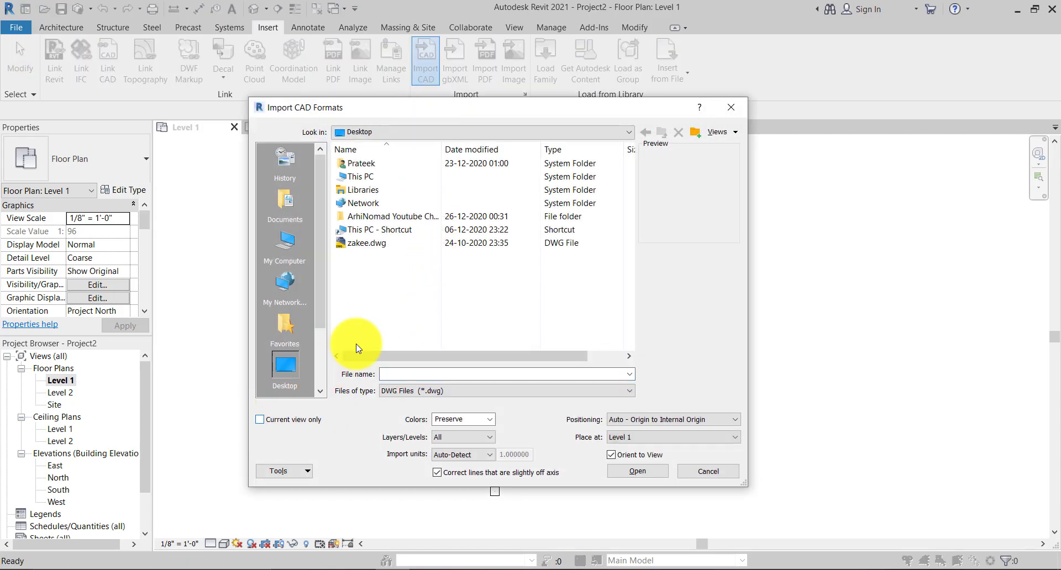
{"action": "left_click", "coordinate": [359, 243]}
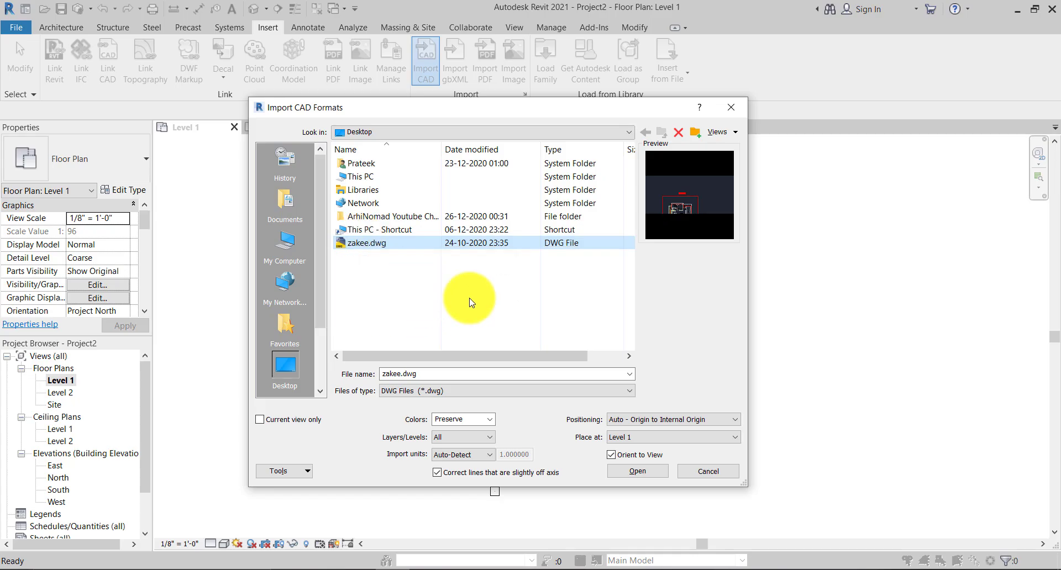
Import zakee.dwg onto Level 1, inspect it in the default 3D view, then return to the plan.
{"action": "left_click", "coordinate": [636, 471]}
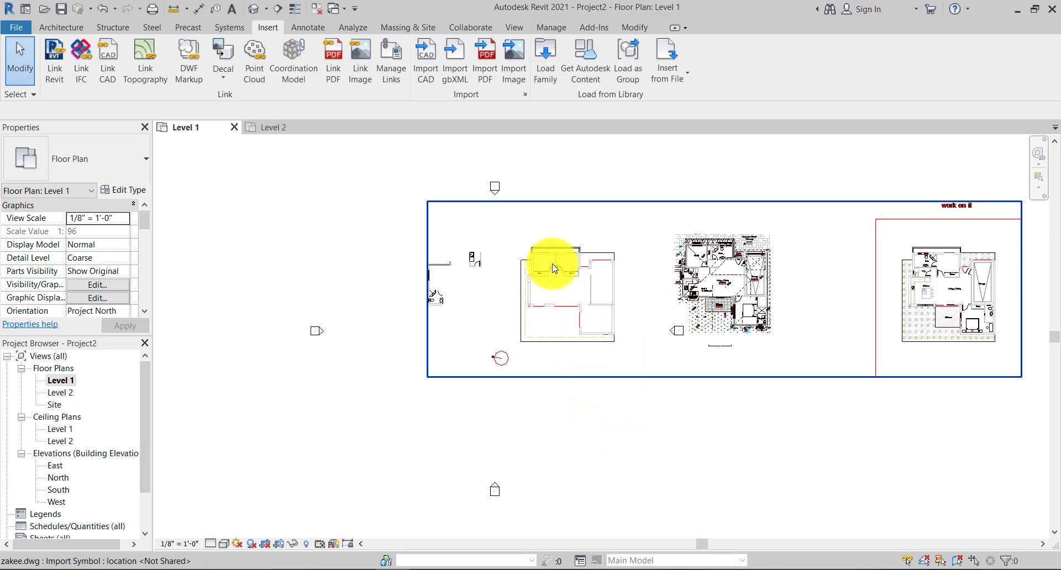
{"action": "left_click", "coordinate": [256, 13]}
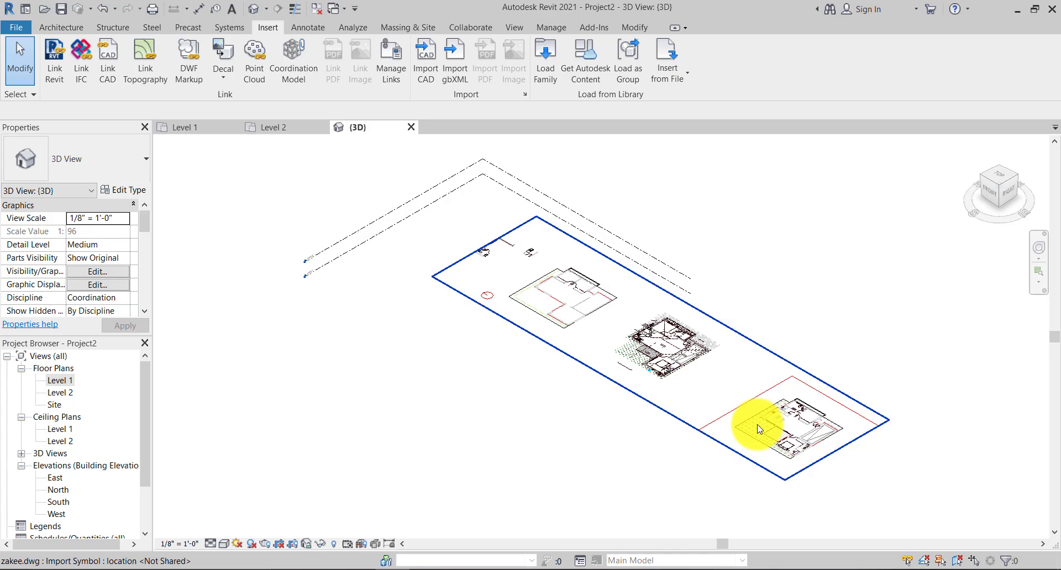
{"action": "scroll", "coordinate": [758, 429], "scroll_direction": "up", "scroll_amount": 2}
{"action": "middle_click_drag", "start_coordinate": [640, 329], "coordinate": [505, 362]}
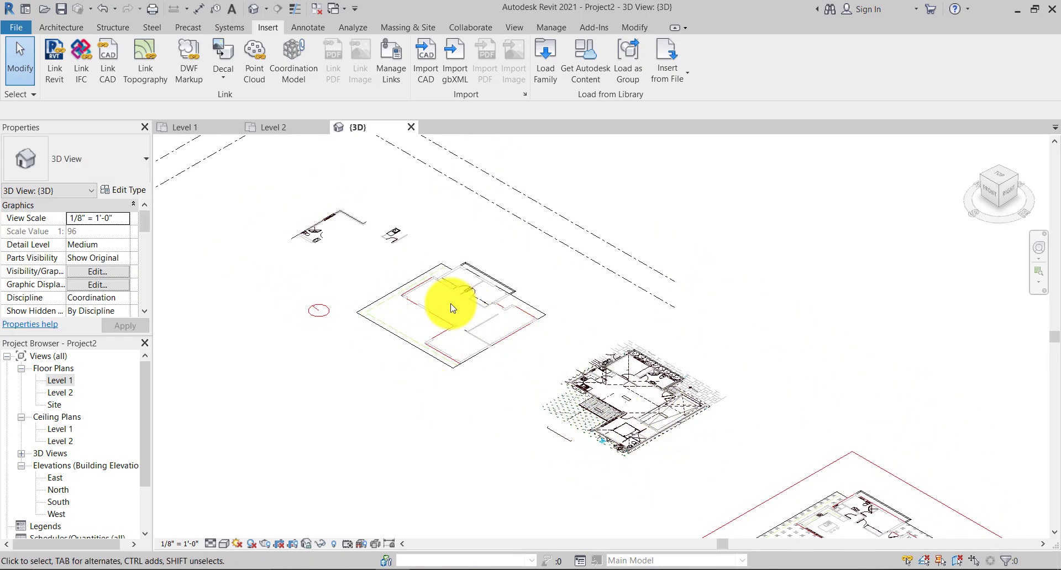
{"action": "scroll", "coordinate": [452, 308], "scroll_direction": "up", "scroll_amount": 2}
{"action": "scroll", "coordinate": [689, 403], "scroll_direction": "down", "scroll_amount": 3}
{"action": "middle_click_drag", "start_coordinate": [689, 403], "coordinate": [505, 303]}
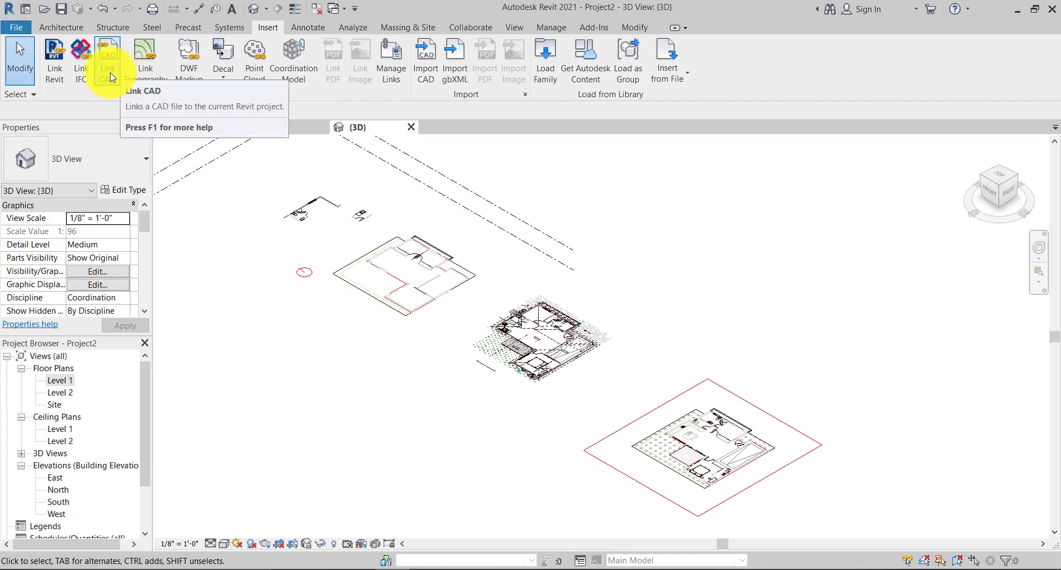
{"action": "key", "text": "ctrl+z"}
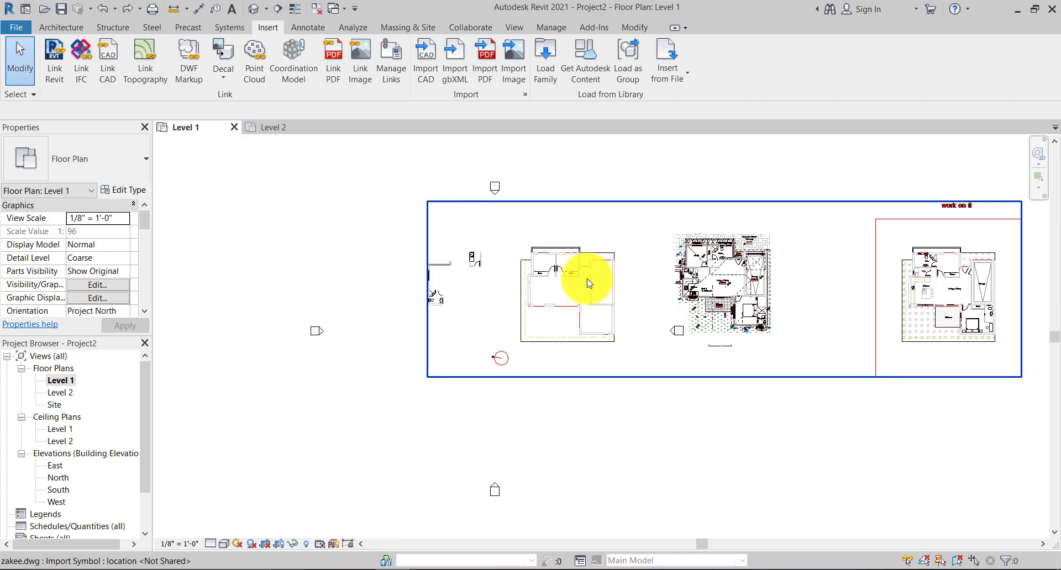